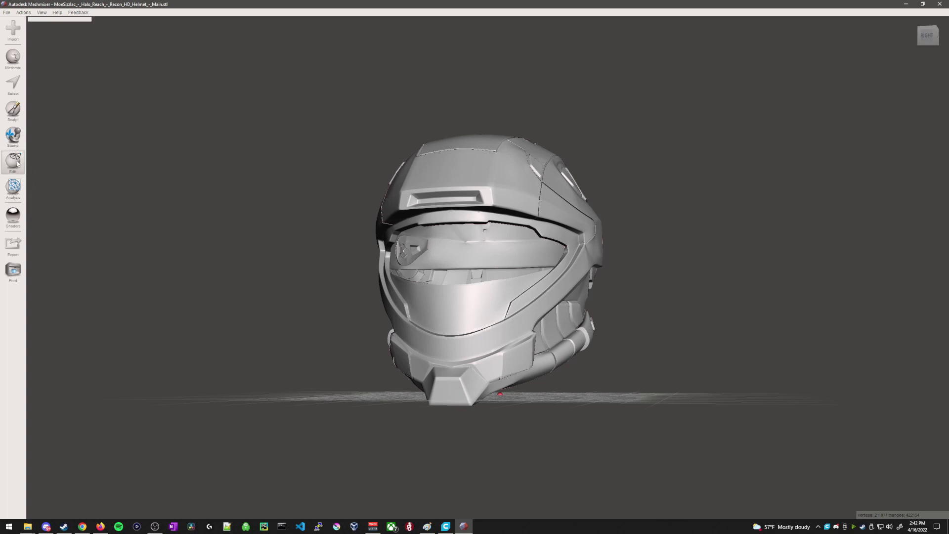
# Step: Start a Plane Cut on the helmet and rotate the cutting plane to stand vertically through it
pyautogui.moveTo(28, 170)
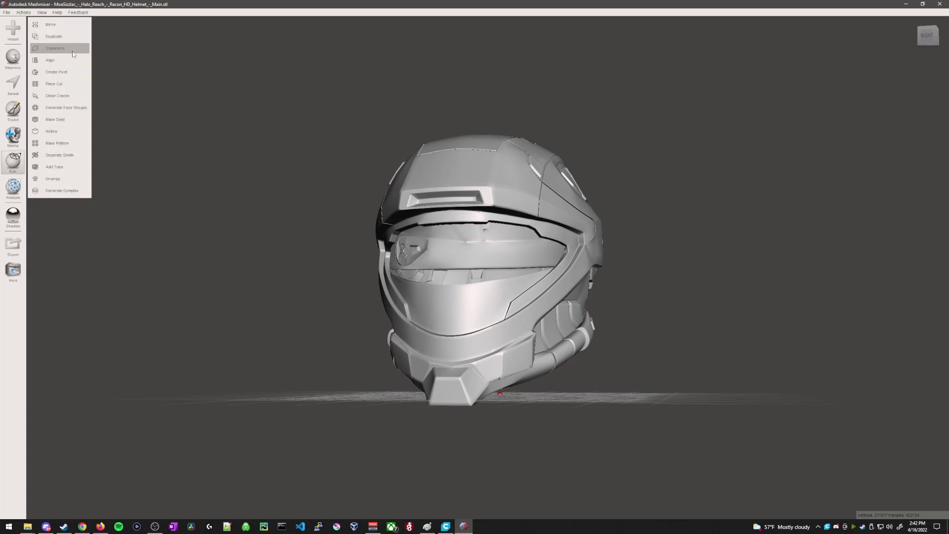
pyautogui.click(66, 84)
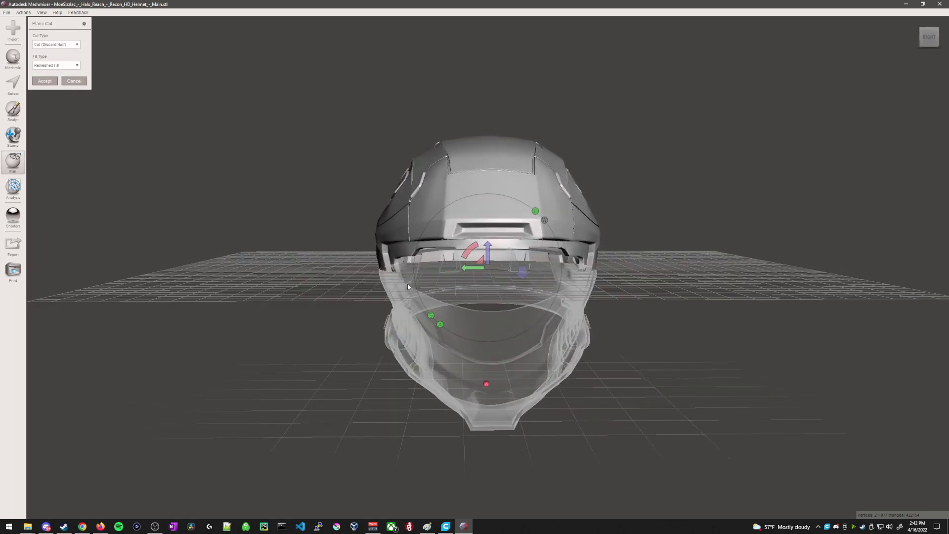
pyautogui.moveTo(412, 310); pyautogui.dragTo(435, 304, button='right')
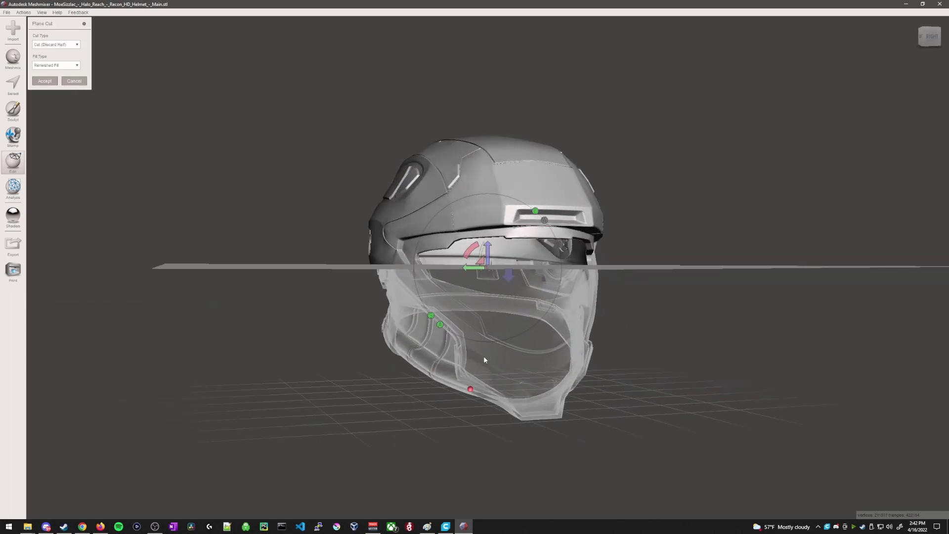
pyautogui.moveTo(484, 356); pyautogui.dragTo(515, 339, button='right')
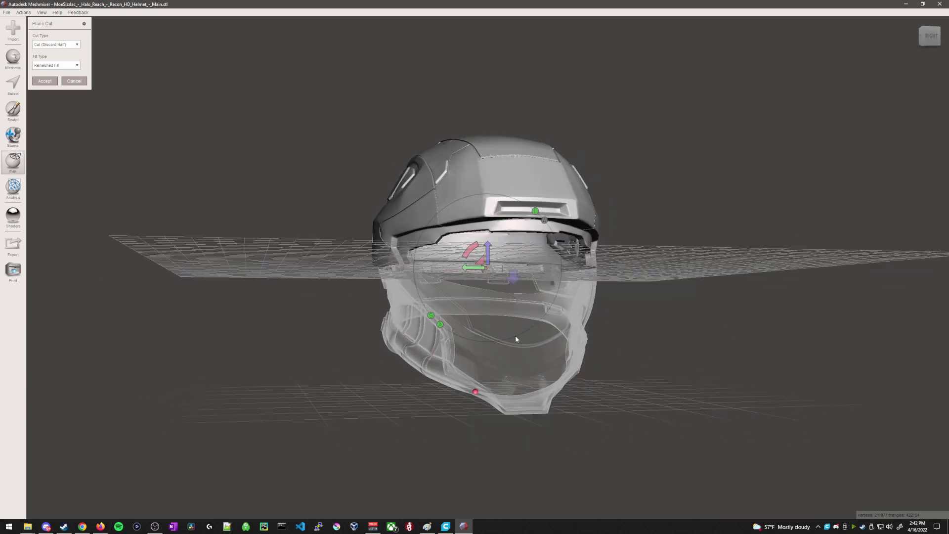
pyautogui.moveTo(515, 339); pyautogui.dragTo(507, 344, button='right')
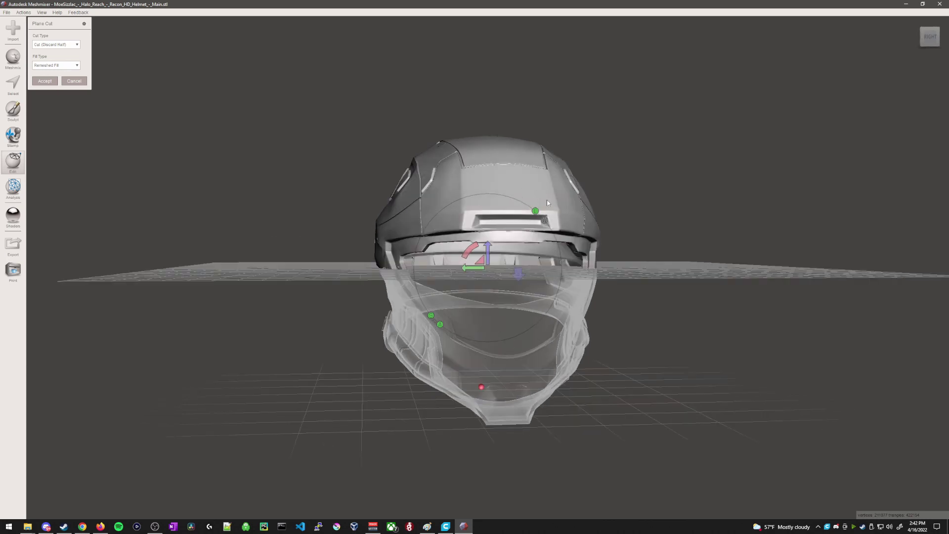
pyautogui.moveTo(516, 189); pyautogui.dragTo(503, 192, button='right')
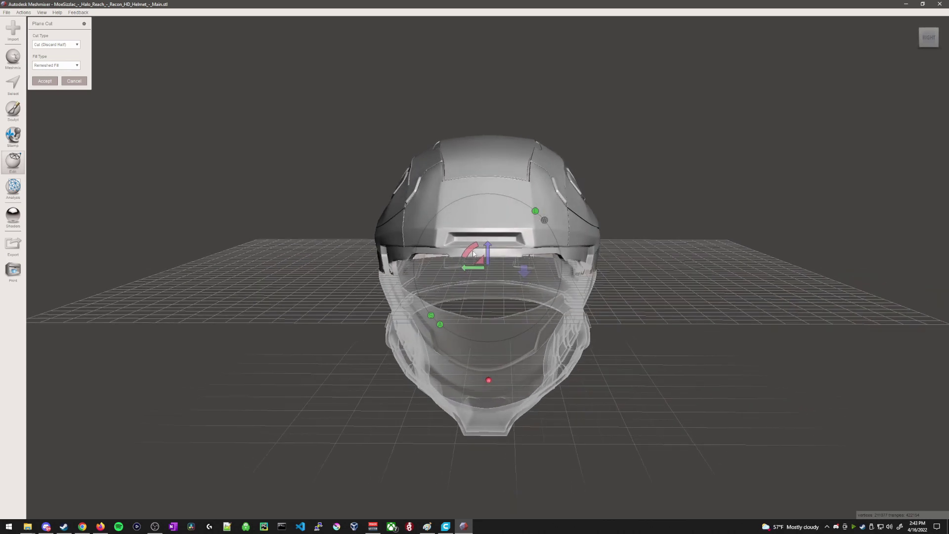
pyautogui.moveTo(473, 254); pyautogui.dragTo(445, 309)
pyautogui.moveTo(500, 305); pyautogui.dragTo(475, 308, button='right')
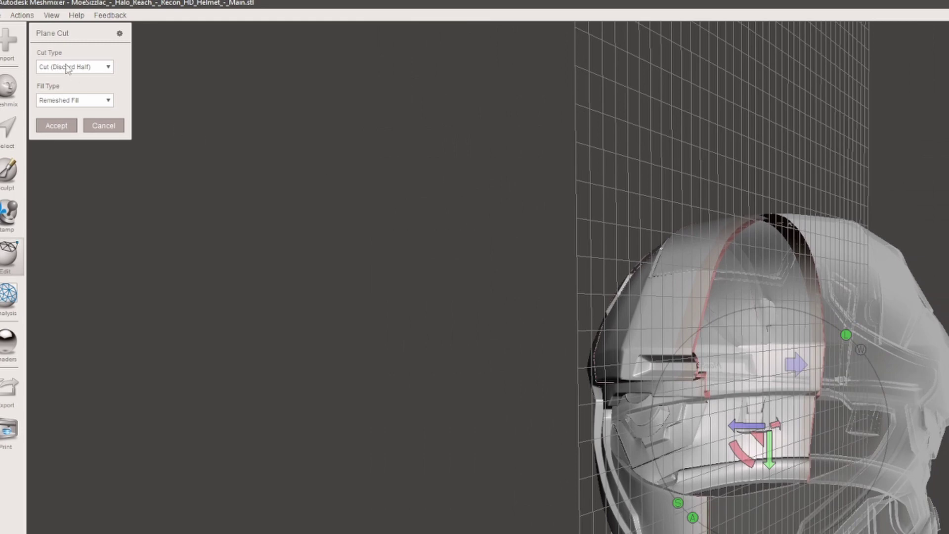
# Step: Set the cut type to Slice (Keep Both) and accept, splitting the helmet down its centre
pyautogui.click(68, 69)
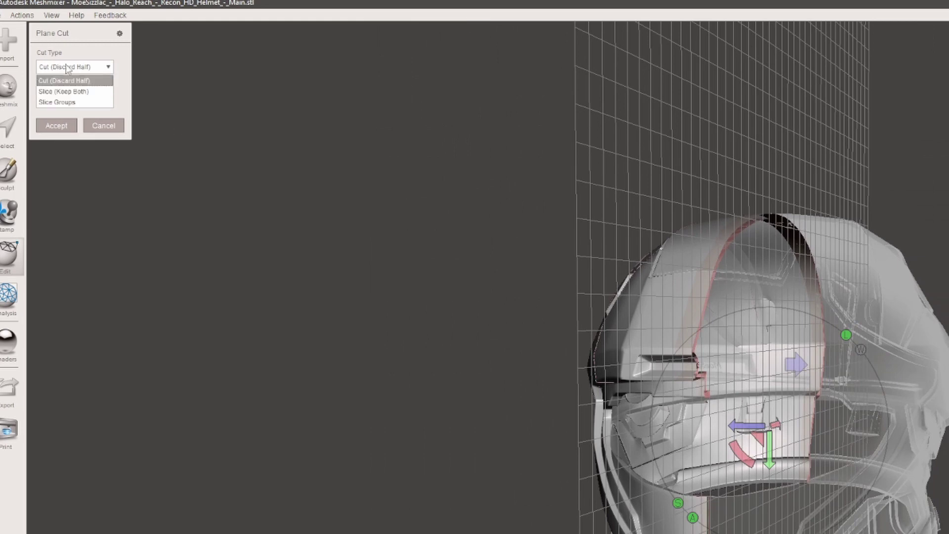
pyautogui.click(82, 92)
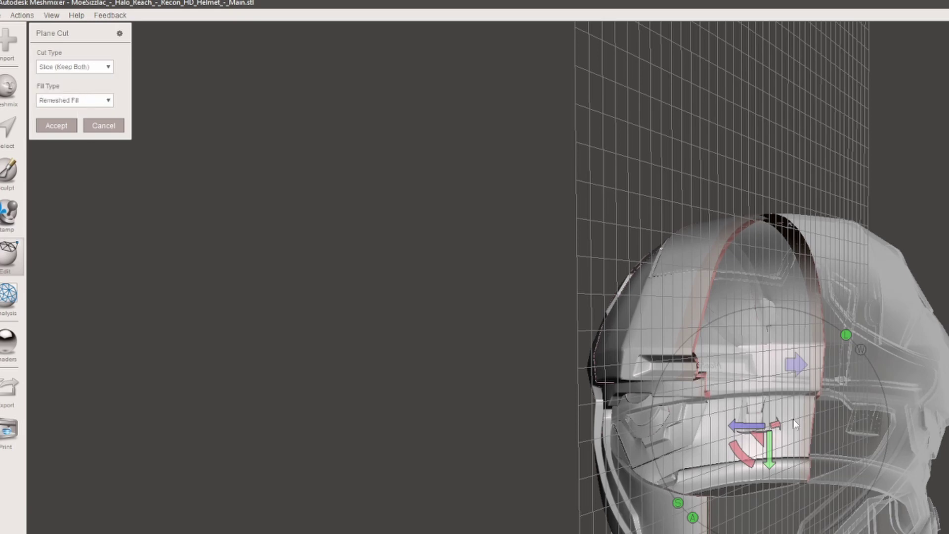
pyautogui.moveTo(897, 388); pyautogui.dragTo(806, 391, button='right')
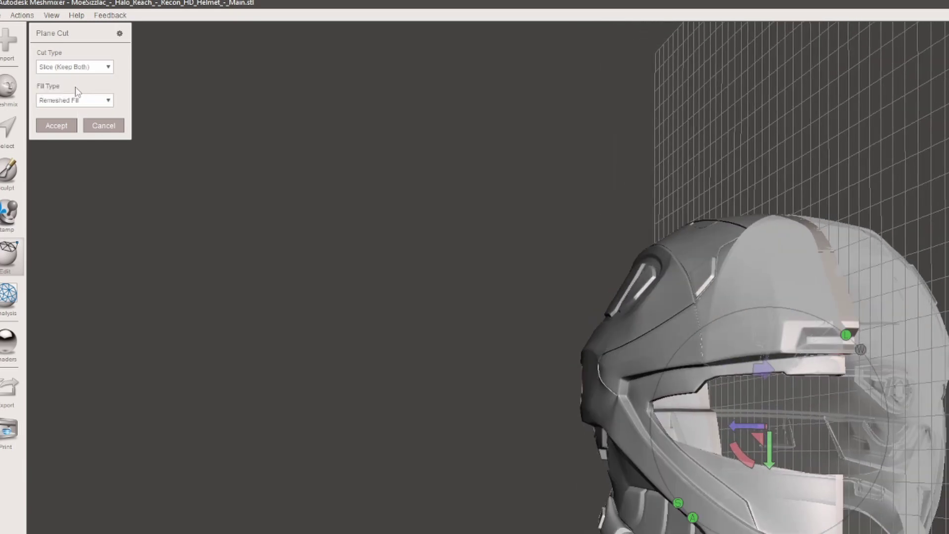
pyautogui.click(56, 126)
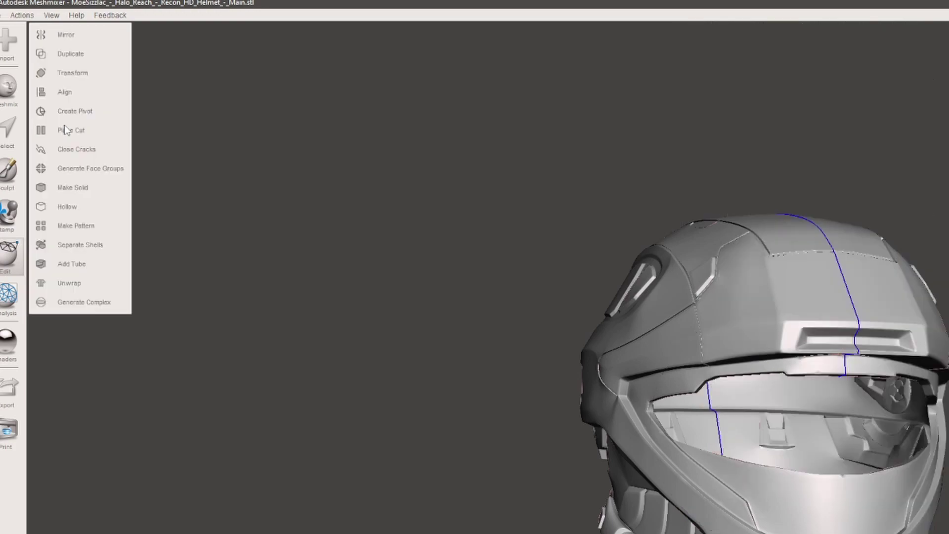
pyautogui.moveTo(455, 391); pyautogui.dragTo(491, 386, button='right')
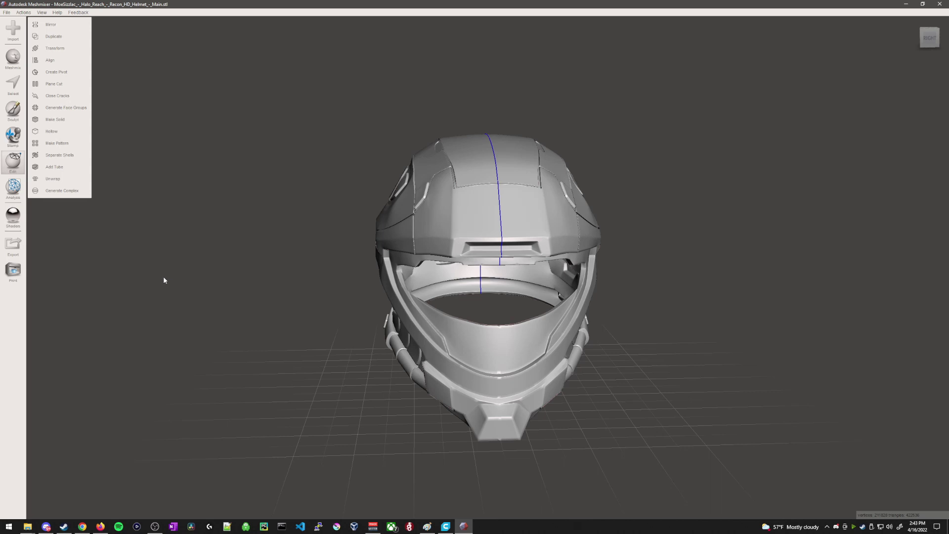
# Step: Separate the sliced helmet into shells and enlarge the Object Browser to show shell names
pyautogui.click(67, 156)
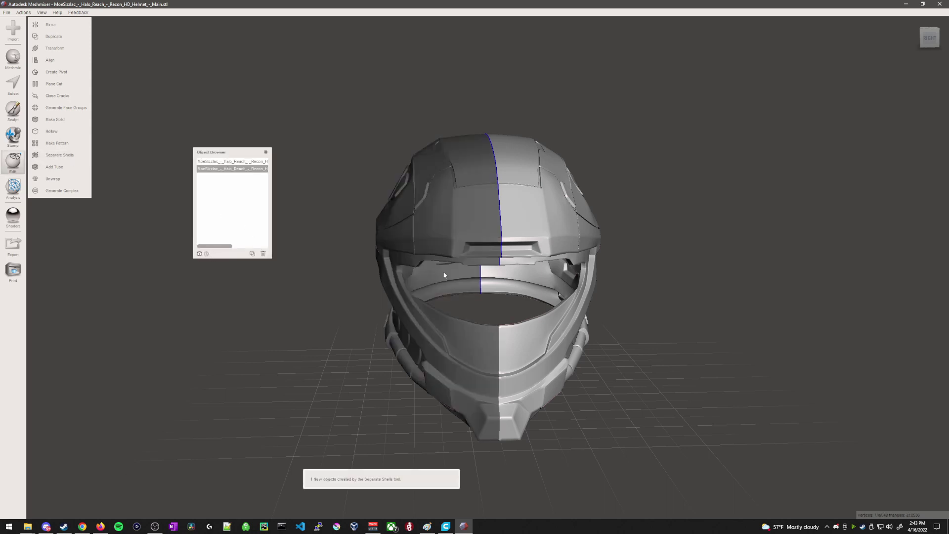
pyautogui.moveTo(445, 271); pyautogui.dragTo(431, 272, button='right')
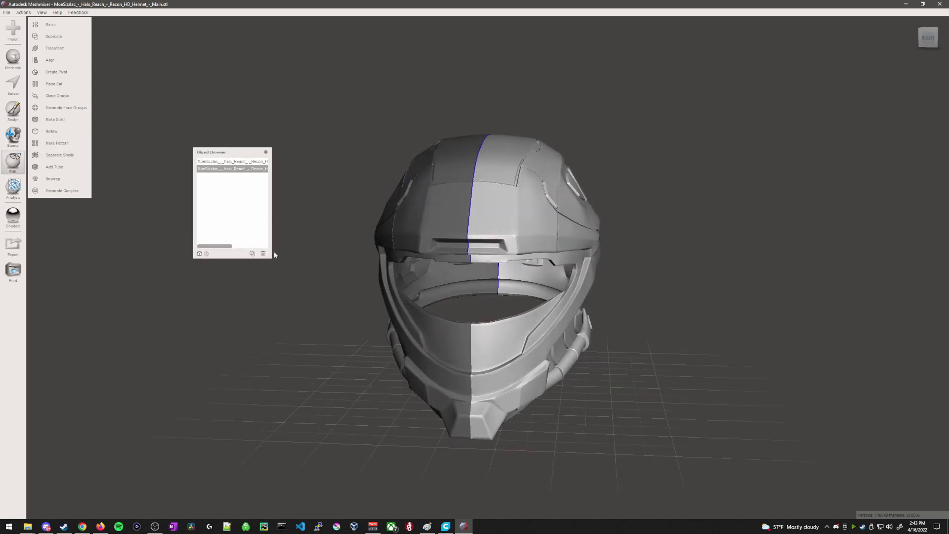
pyautogui.moveTo(270, 257); pyautogui.dragTo(378, 287)
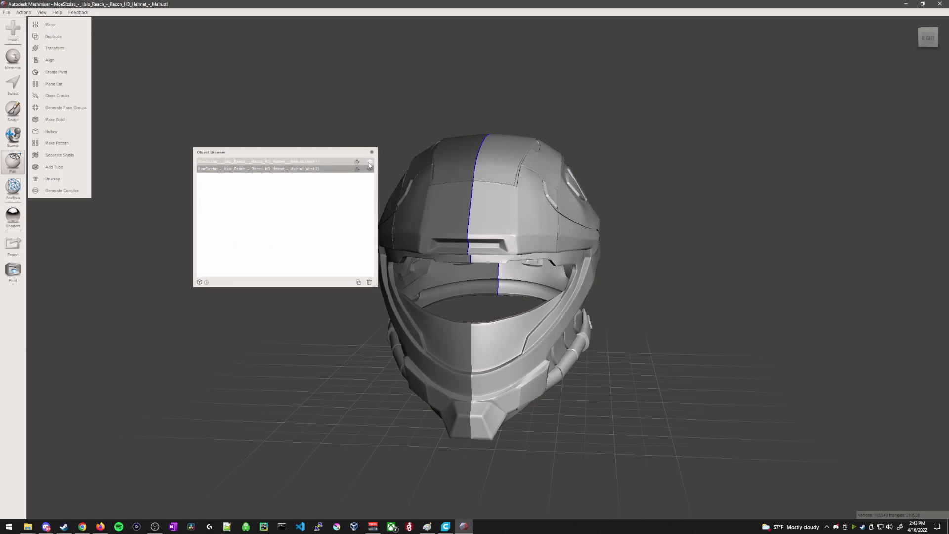
# Step: Hide shell 1 and view the remaining shell 2 from the side
pyautogui.click(370, 162)
pyautogui.moveTo(361, 151); pyautogui.dragTo(338, 168)
pyautogui.moveTo(399, 177); pyautogui.dragTo(631, 148, button='right')
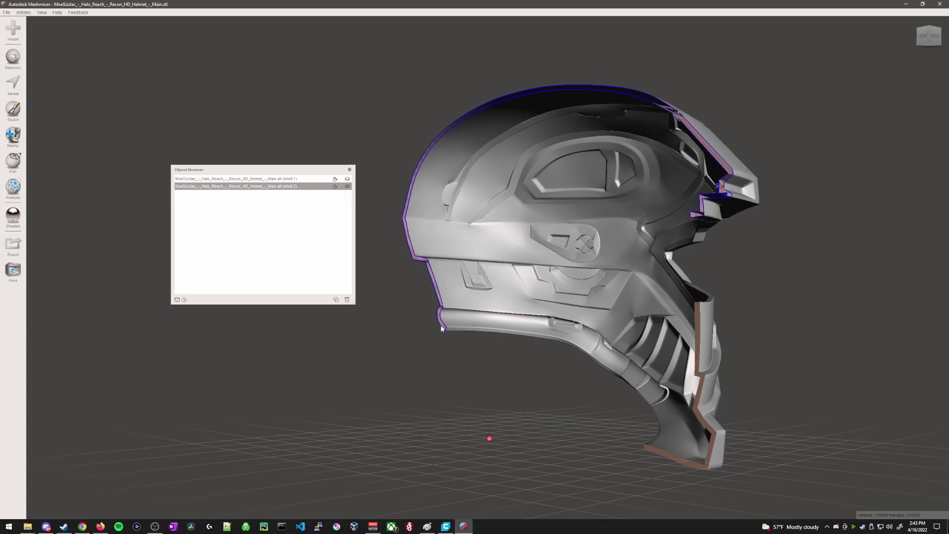
pyautogui.moveTo(397, 195); pyautogui.dragTo(611, 216, button='right')
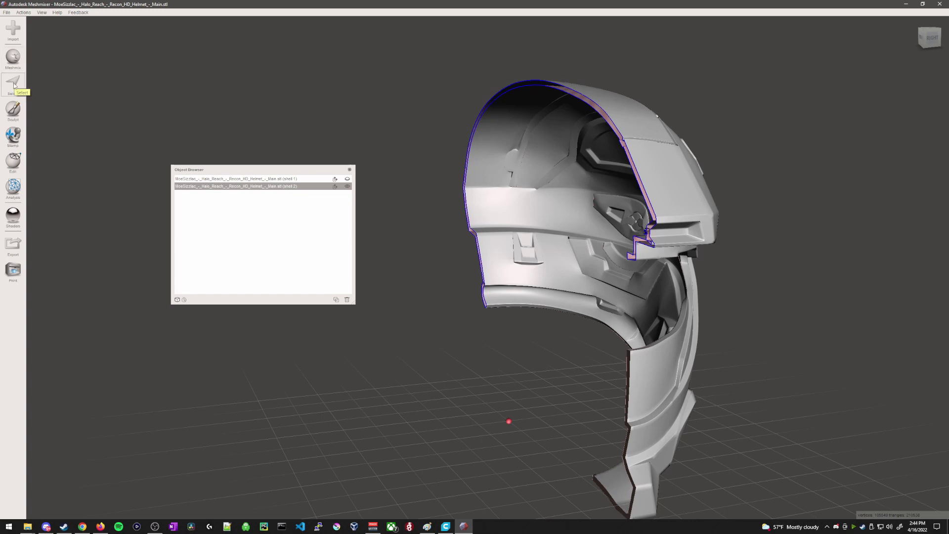
pyautogui.click(15, 194)
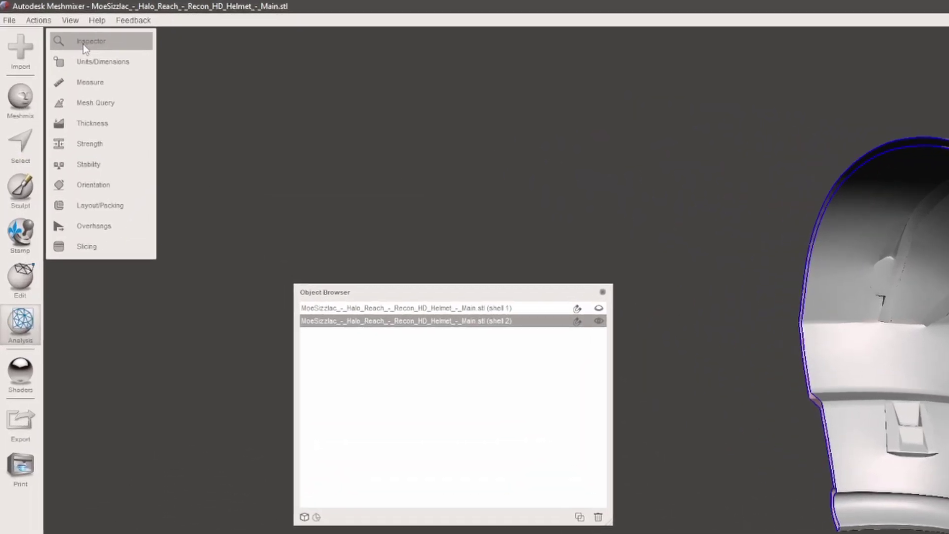
# Step: Run Inspector's Auto Repair All on shell 2 to flat-fill its open cut edge
pyautogui.click(50, 25)
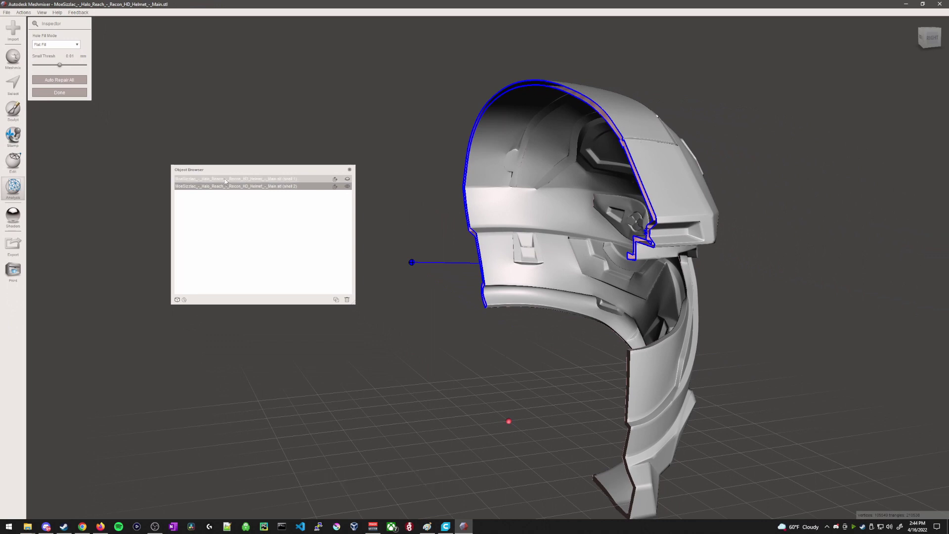
pyautogui.click(82, 82)
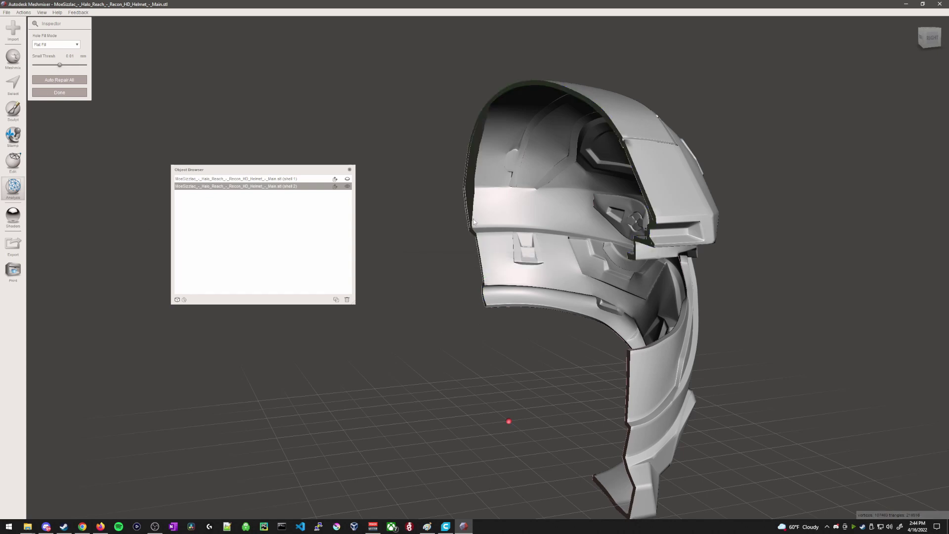
pyautogui.moveTo(615, 104); pyautogui.dragTo(589, 258, button='right')
pyautogui.scroll(5, 577, 319)
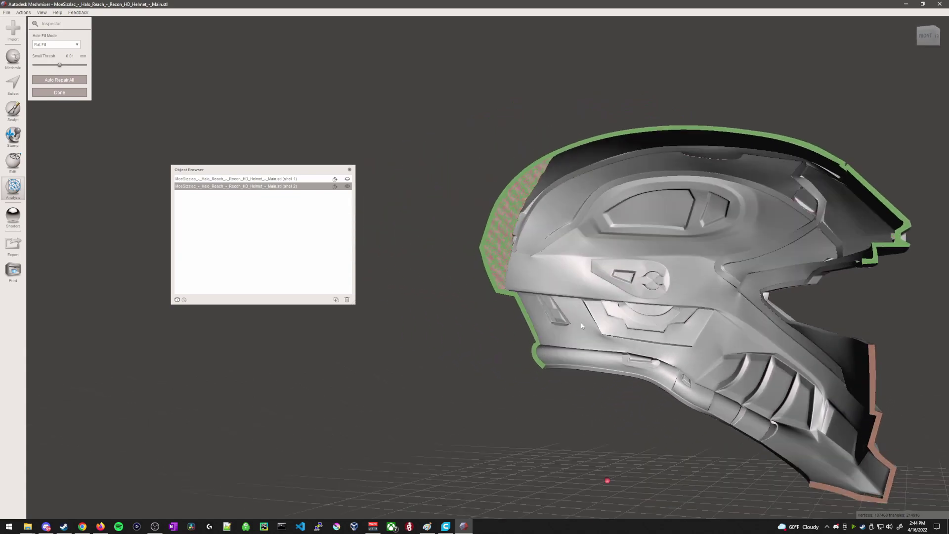
pyautogui.scroll(3, 569, 299)
pyautogui.moveTo(569, 300); pyautogui.dragTo(405, 232, button='right')
pyautogui.scroll(3, 562, 198)
pyautogui.scroll(-5, 562, 199)
pyautogui.scroll(2, 404, 234)
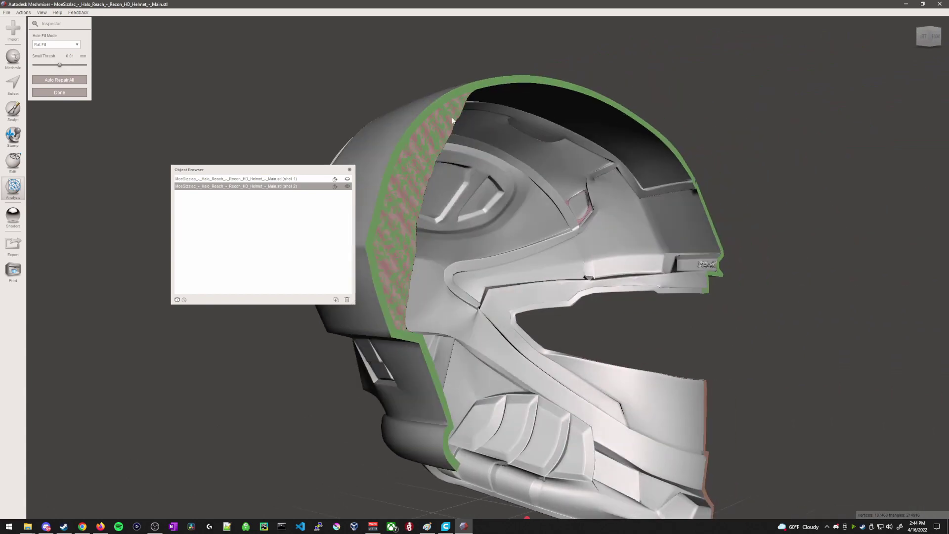
# Step: Orbit and zoom around shell 2 to check the filled cut edge from each side
pyautogui.moveTo(403, 322); pyautogui.dragTo(369, 290, button='right')
pyautogui.scroll(8, 369, 290)
pyautogui.scroll(6, 472, 284)
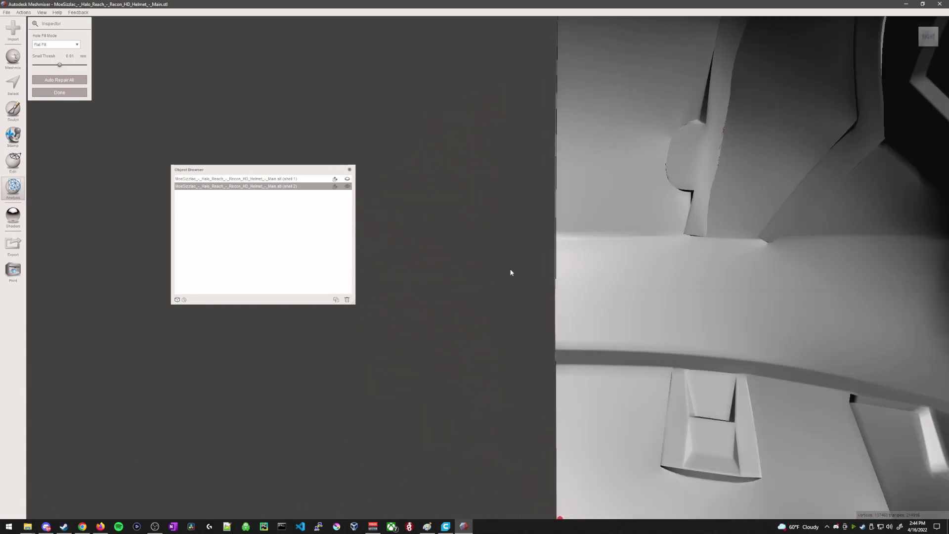
pyautogui.scroll(-7, 574, 262)
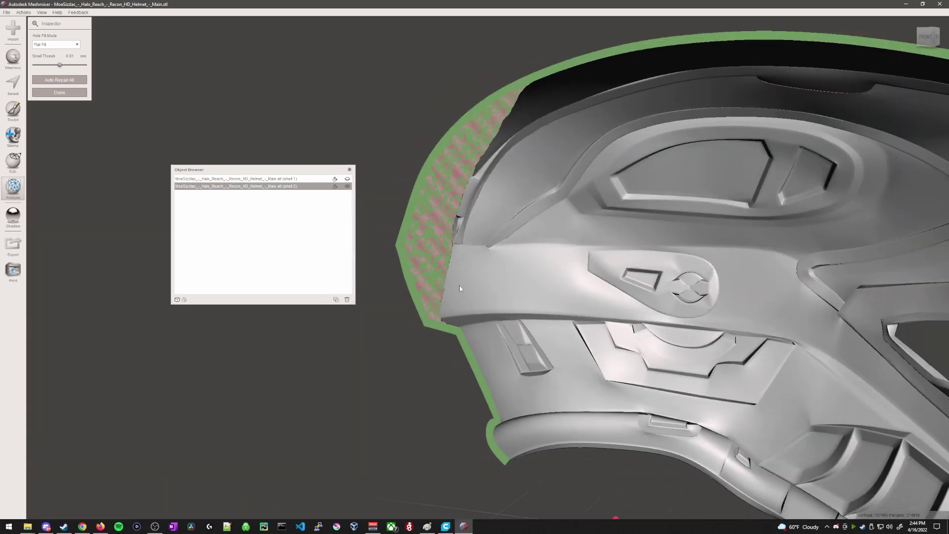
pyautogui.scroll(-2, 472, 212)
pyautogui.scroll(-3, 504, 218)
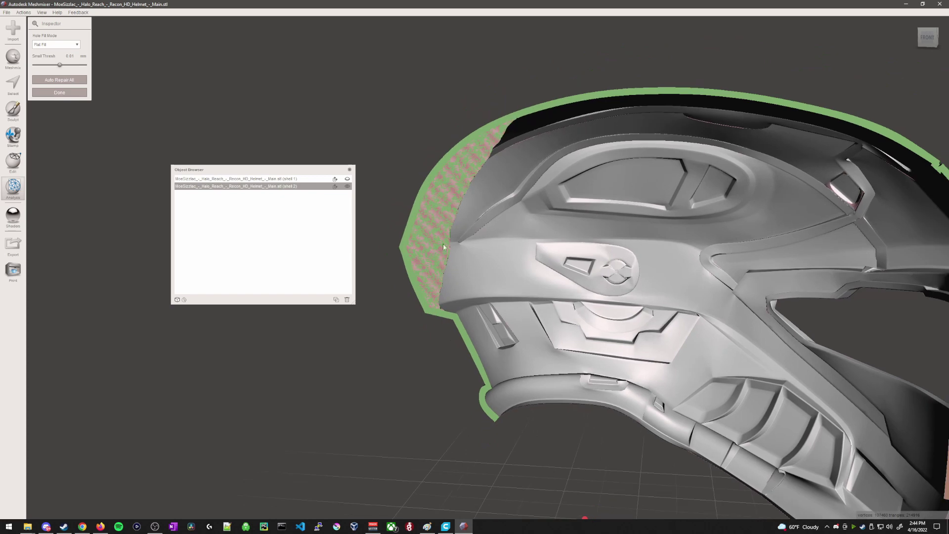
pyautogui.scroll(-5, 574, 284)
pyautogui.moveTo(574, 284); pyautogui.dragTo(545, 282, button='right')
pyautogui.scroll(3, 595, 280)
pyautogui.moveTo(295, 174); pyautogui.dragTo(129, 22)
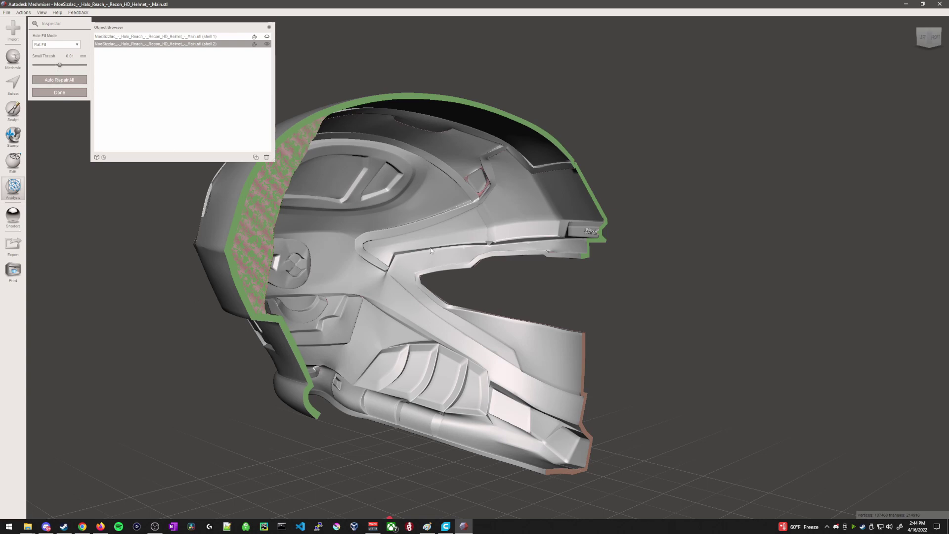
pyautogui.moveTo(431, 250); pyautogui.dragTo(502, 266, button='right')
pyautogui.scroll(5, 503, 266)
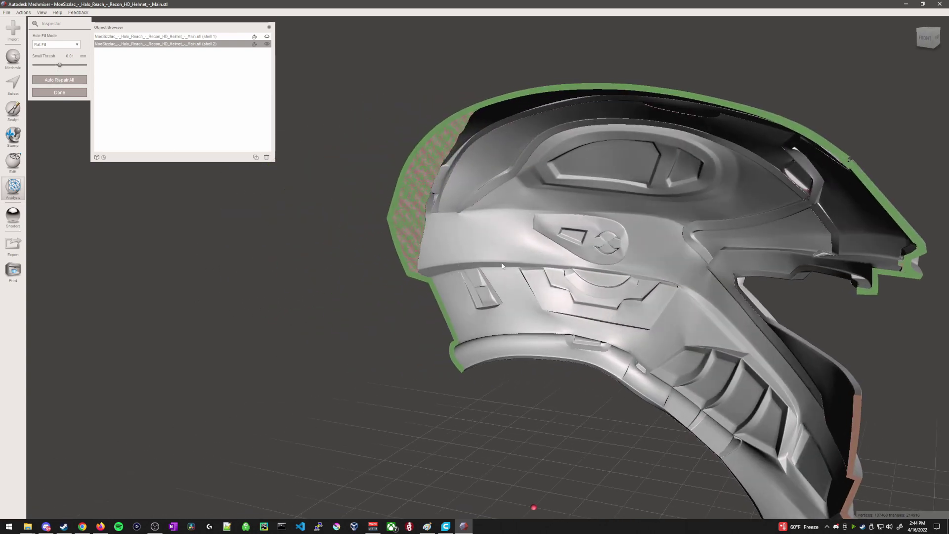